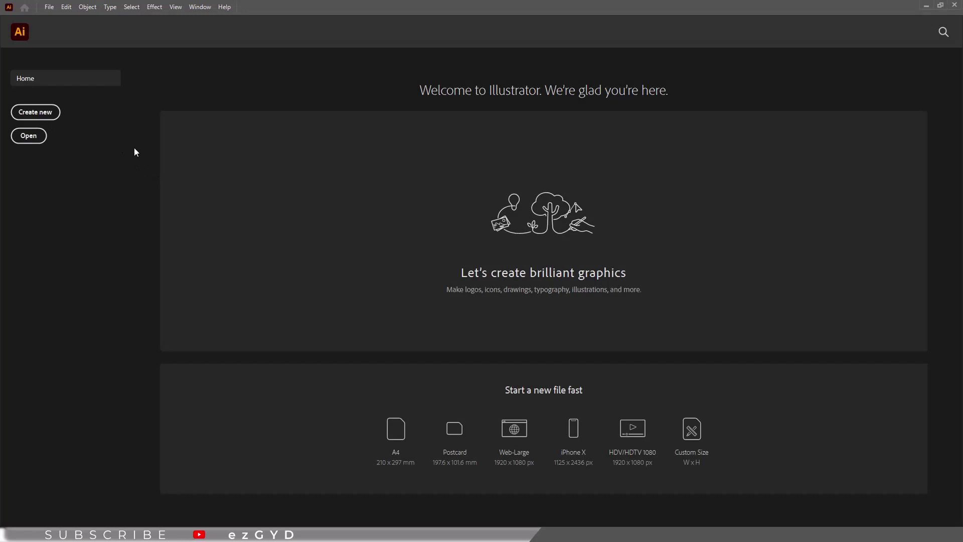
Create a new document from the Web-Large 1920 × 1080 px preset
{"action": "left_click", "coordinate": [449, 206]}
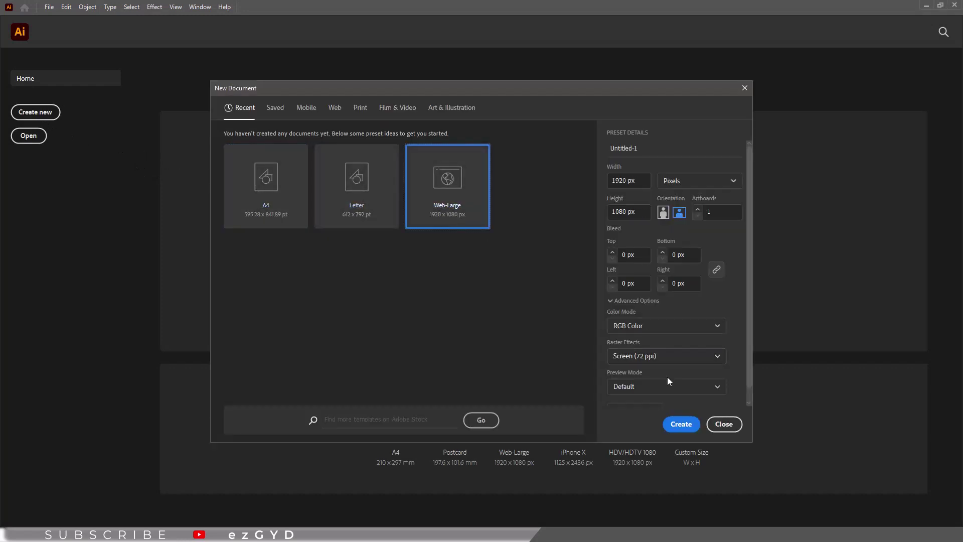
{"action": "left_click", "coordinate": [681, 425]}
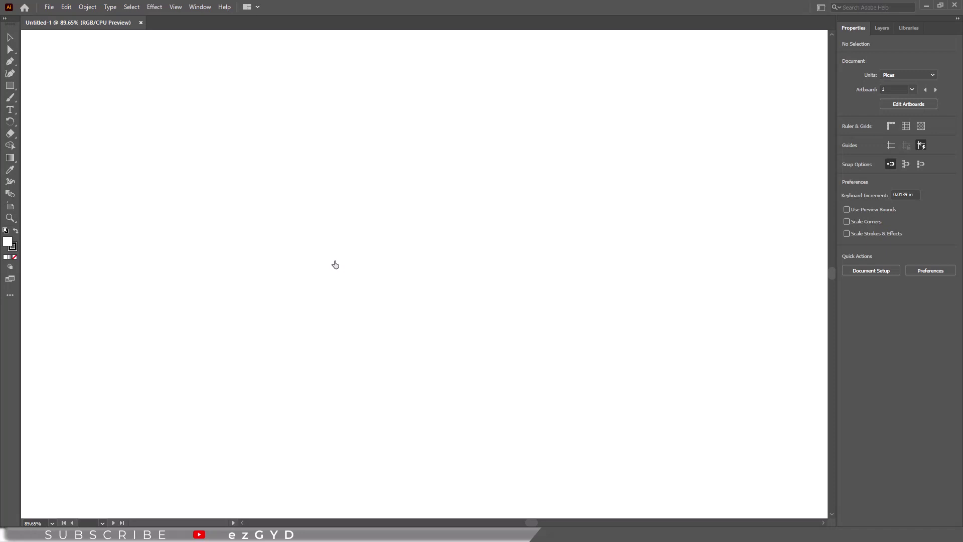
Draw a small rectangle on the artboard and fill it orange-red
{"action": "left_click", "coordinate": [10, 86]}
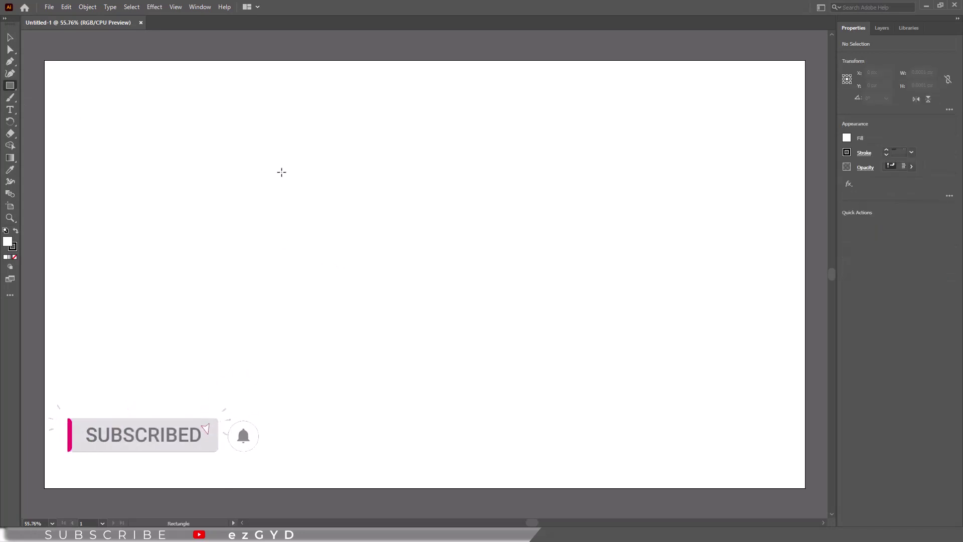
{"action": "left_click_drag", "start_coordinate": [283, 171], "coordinate": [382, 221]}
{"action": "left_click", "coordinate": [847, 138]}
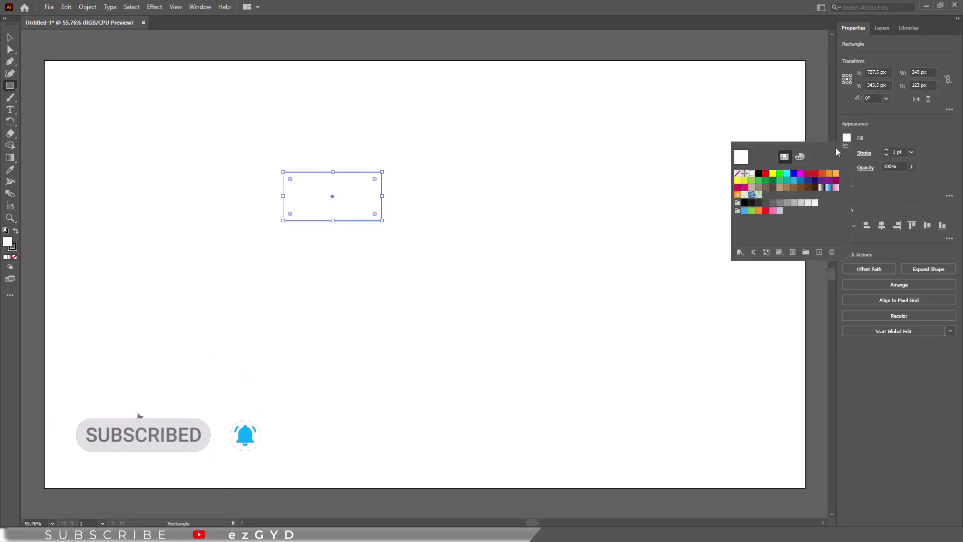
Select the rectangle's top two anchors and slide them right to form a parallelogram
{"action": "left_click", "coordinate": [821, 176]}
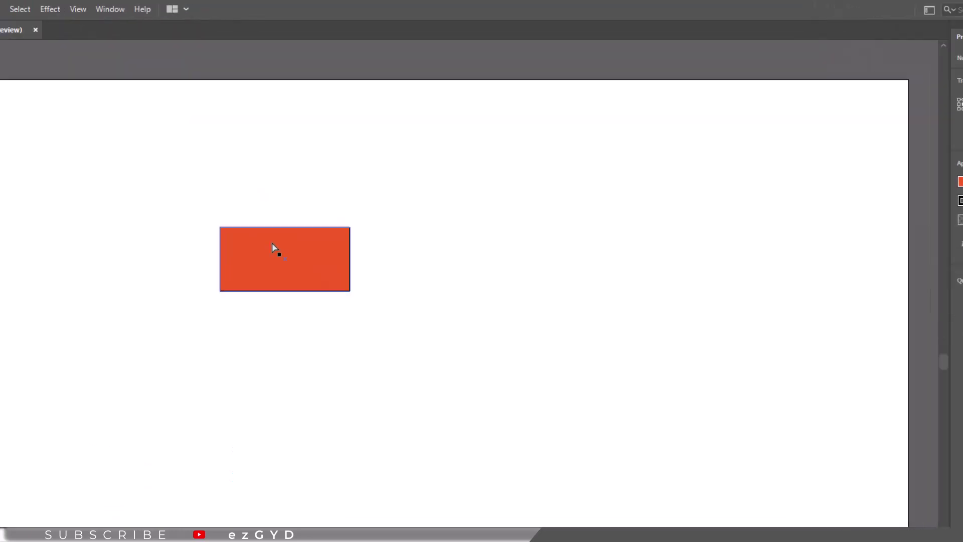
{"action": "left_click", "coordinate": [352, 218]}
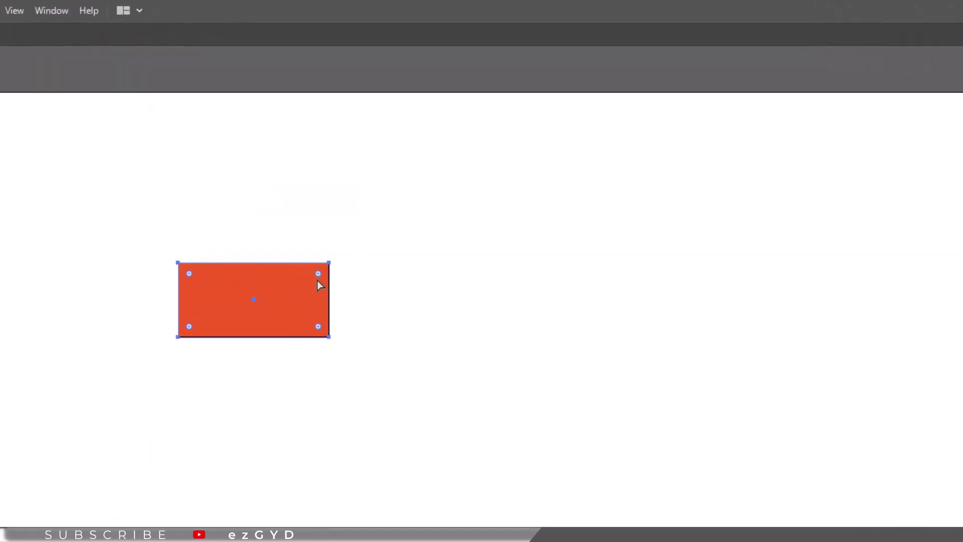
{"action": "left_click_drag", "start_coordinate": [135, 226], "coordinate": [396, 267]}
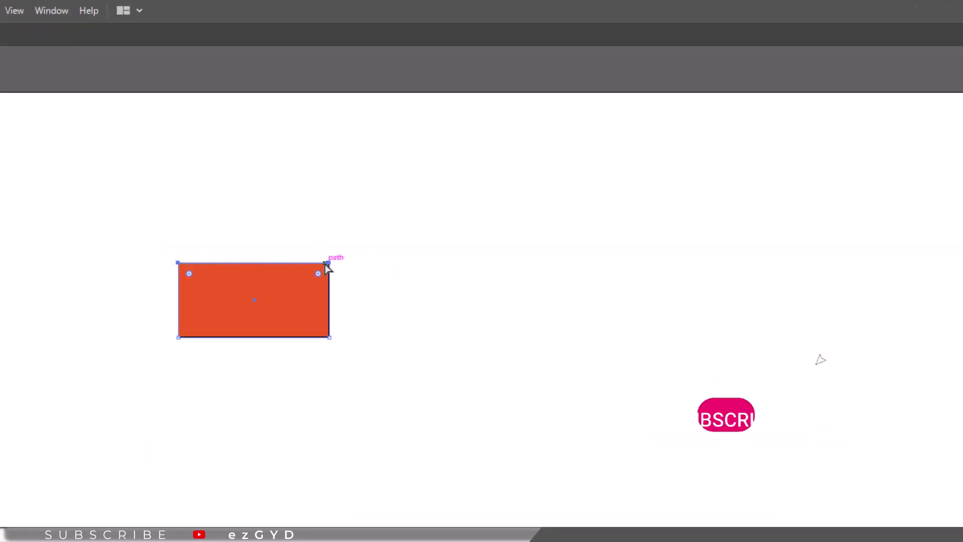
{"action": "left_click_drag", "start_coordinate": [326, 266], "coordinate": [365, 267]}
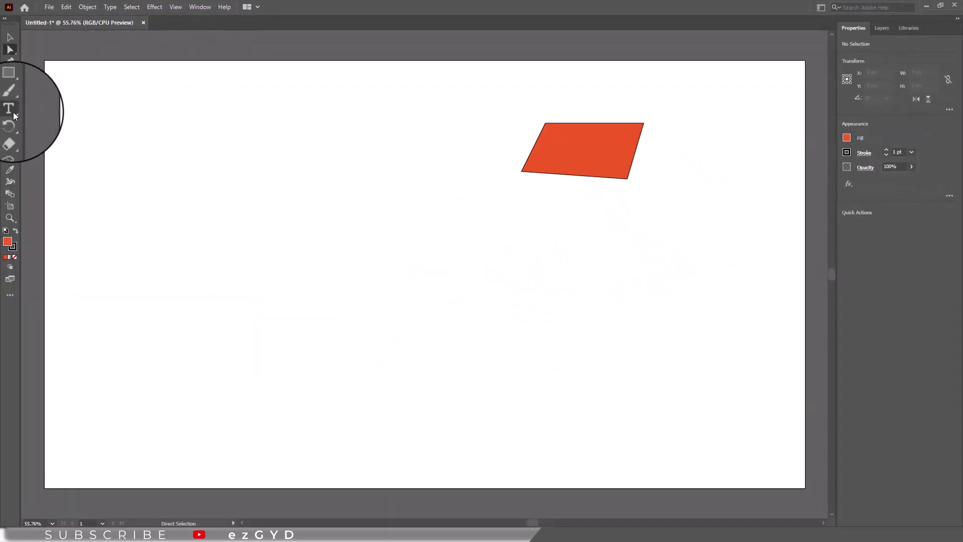
Add a Lorem ipsum text object and set its font size to 210 pt
{"action": "left_click", "coordinate": [78, 251]}
{"action": "left_click", "coordinate": [873, 250]}
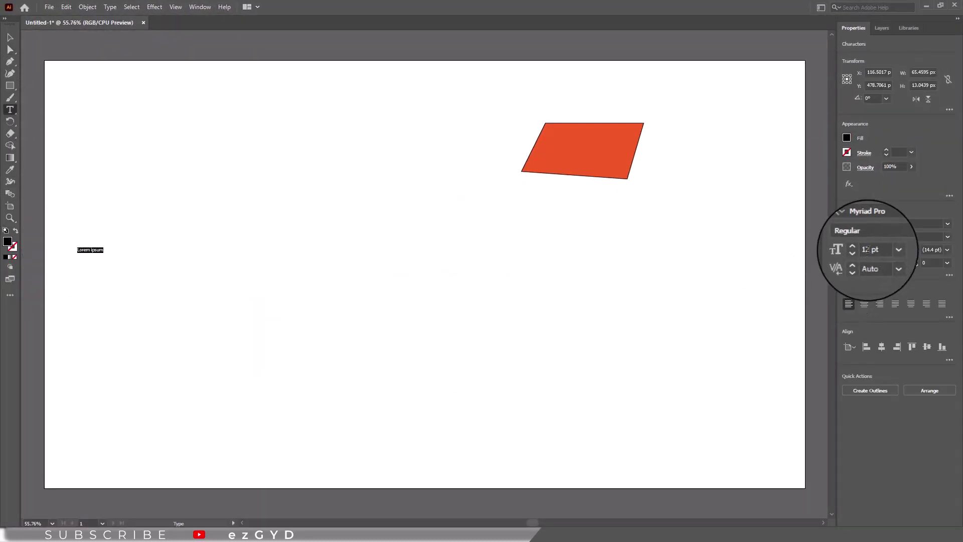
{"action": "type", "text": "200"}
{"action": "key", "text": "Return"}
{"action": "key", "text": "shift+Up"}
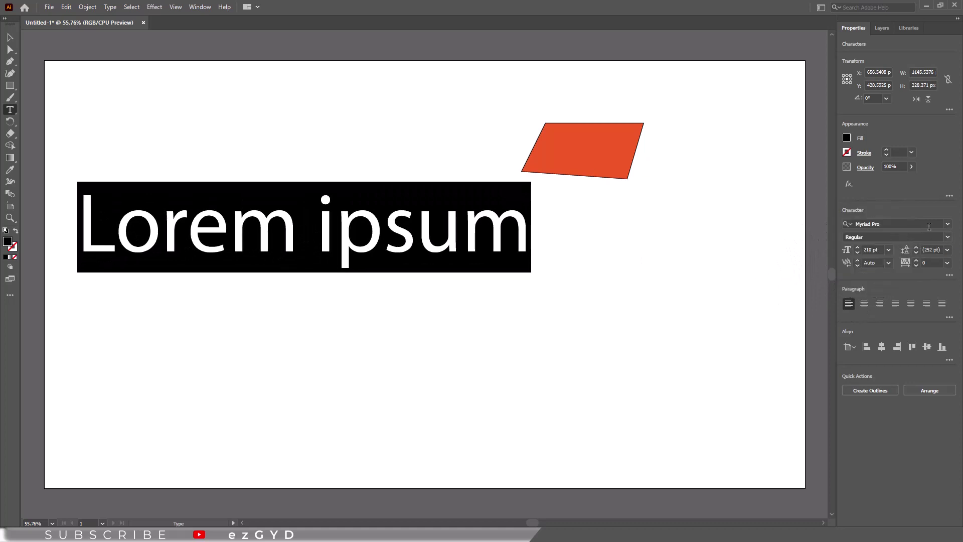
Set the headline font to Open Sans ExtraBold
{"action": "left_click", "coordinate": [947, 226]}
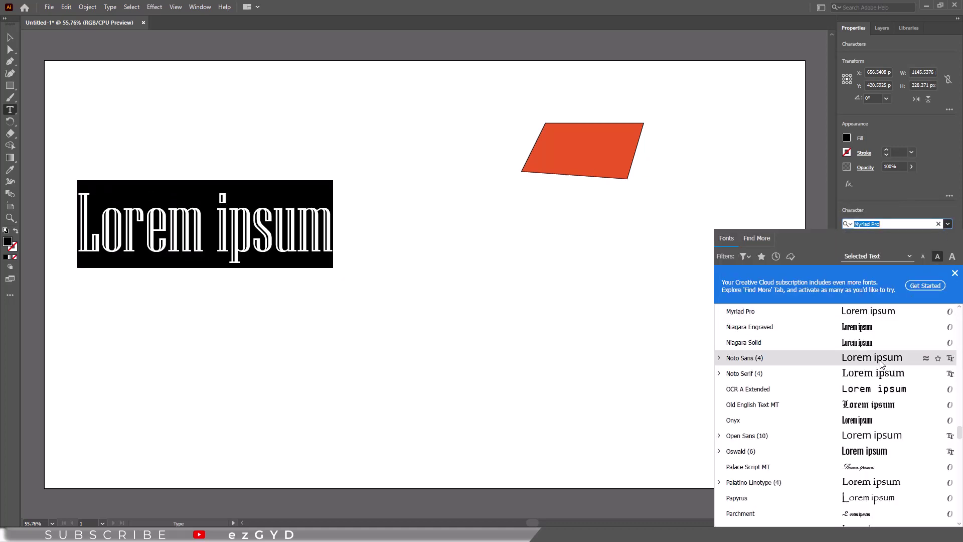
{"action": "left_click", "coordinate": [943, 435]}
{"action": "left_click", "coordinate": [947, 237]}
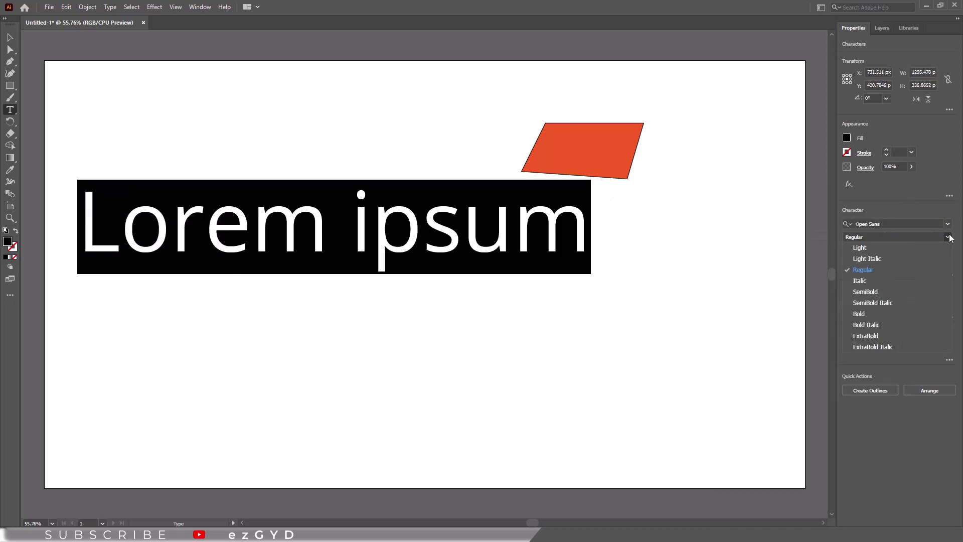
{"action": "left_click", "coordinate": [890, 342]}
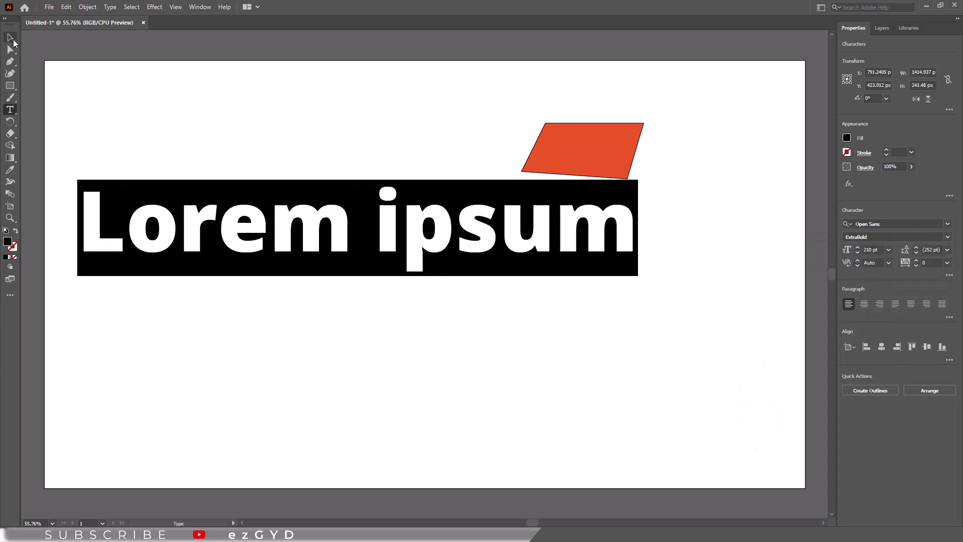
Move the Lorem ipsum text lower and to the right, then reselect it
{"action": "left_click", "coordinate": [11, 38]}
{"action": "left_click_drag", "start_coordinate": [182, 233], "coordinate": [189, 254]}
{"action": "left_click", "coordinate": [201, 309]}
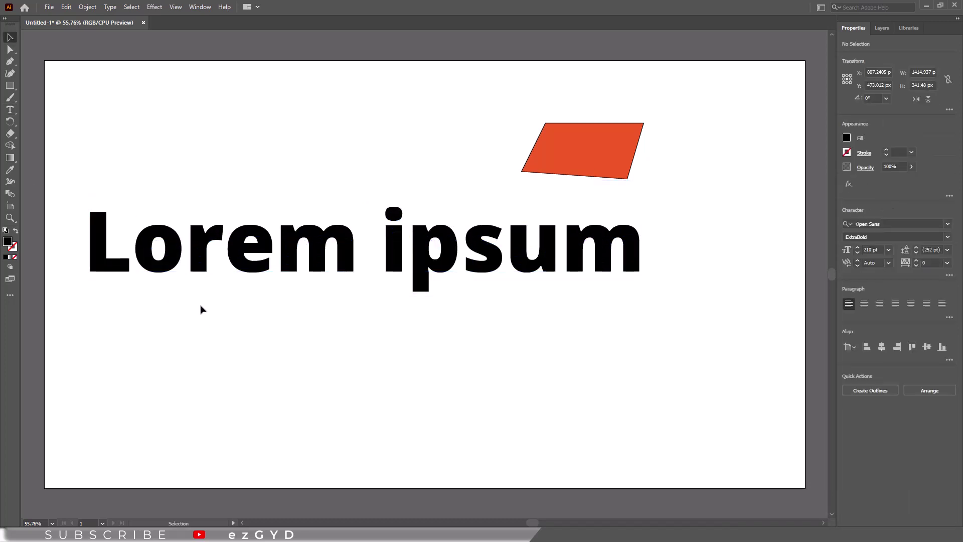
{"action": "left_click", "coordinate": [132, 223]}
{"action": "left_click", "coordinate": [11, 49]}
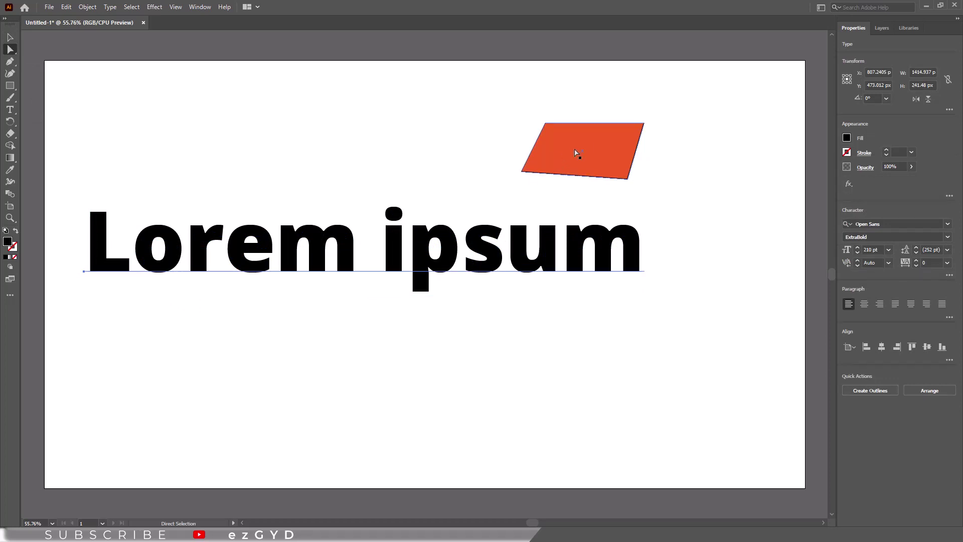
{"action": "left_click", "coordinate": [10, 38]}
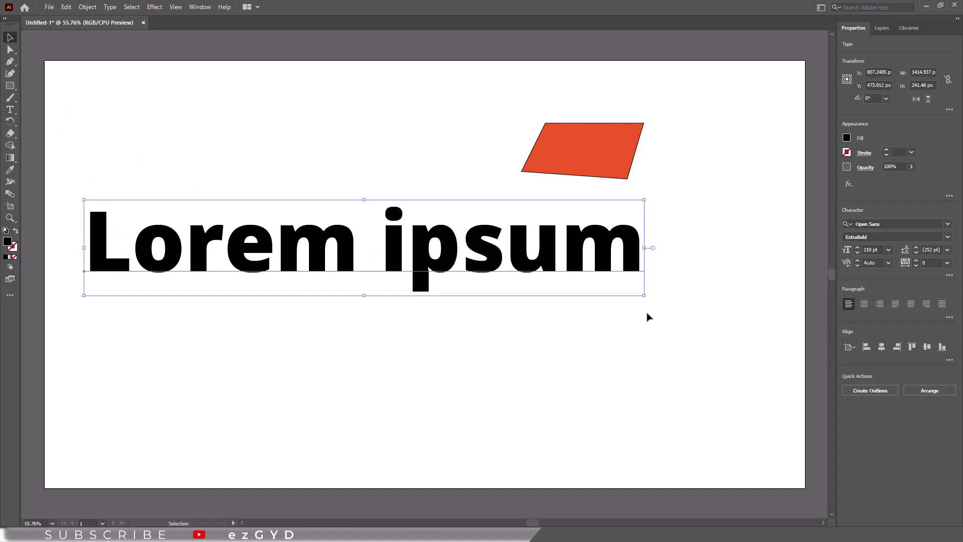
{"action": "key", "text": "ctrl+shift+a"}
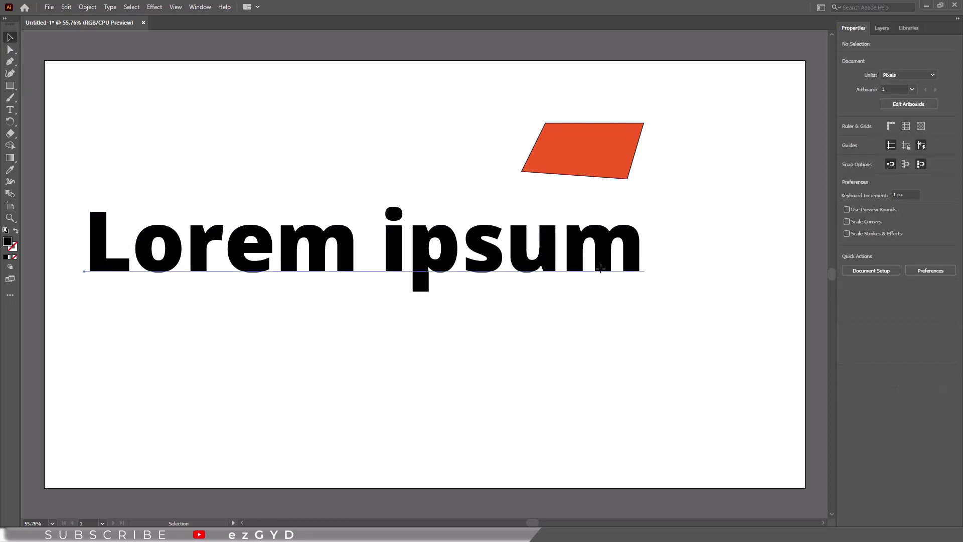
{"action": "left_click", "coordinate": [649, 300]}
{"action": "left_click_drag", "start_coordinate": [648, 300], "coordinate": [662, 268]}
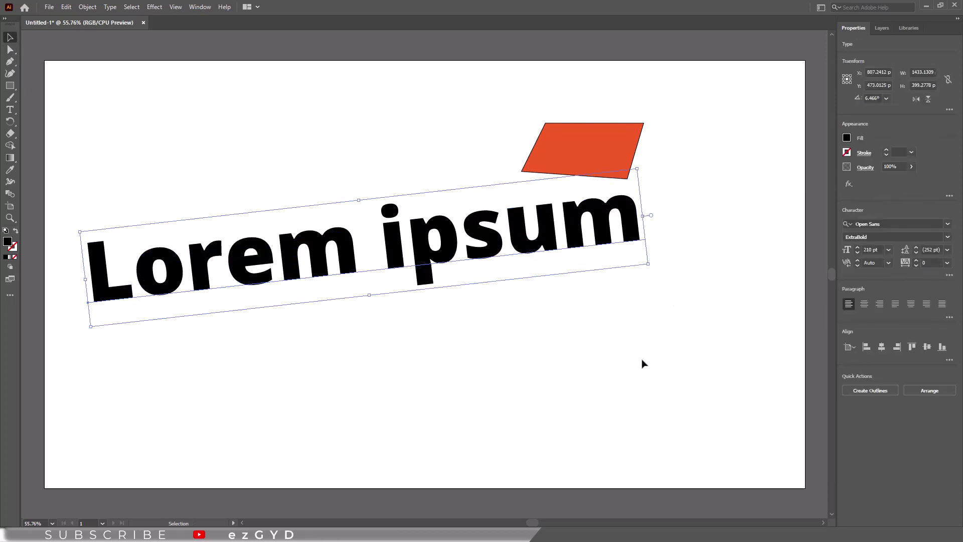
{"action": "left_click", "coordinate": [453, 303]}
{"action": "left_click_drag", "start_coordinate": [386, 245], "coordinate": [354, 198]}
{"action": "left_click", "coordinate": [352, 340]}
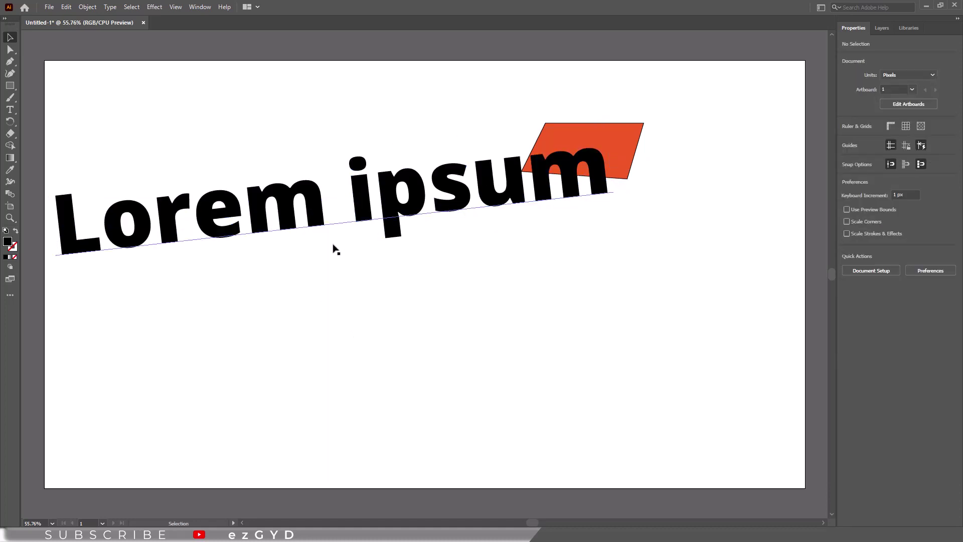
{"action": "left_click_drag", "start_coordinate": [312, 223], "coordinate": [345, 271]}
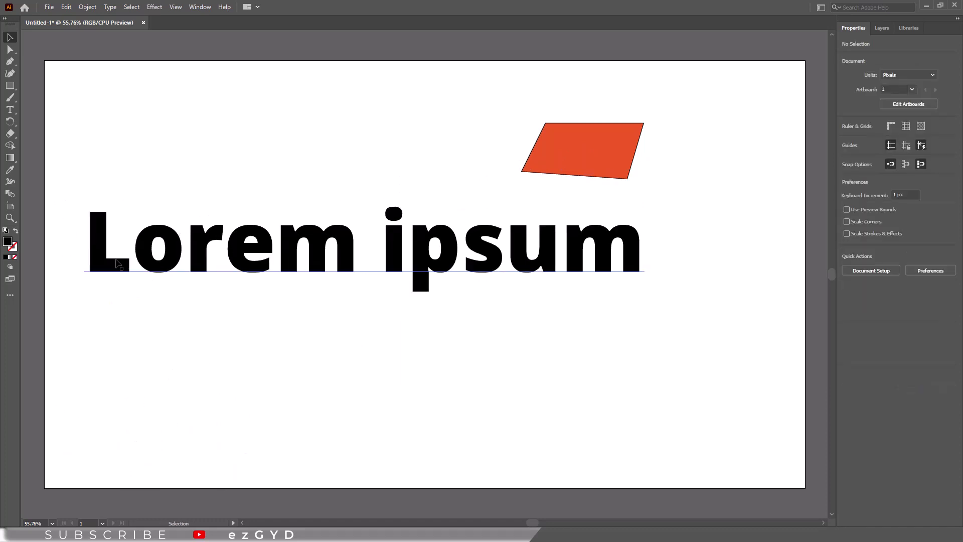
Fill the Lorem ipsum text with the same orange-red swatch as the parallelogram
{"action": "left_click", "coordinate": [392, 267]}
{"action": "left_click", "coordinate": [846, 137]}
{"action": "left_click", "coordinate": [824, 176]}
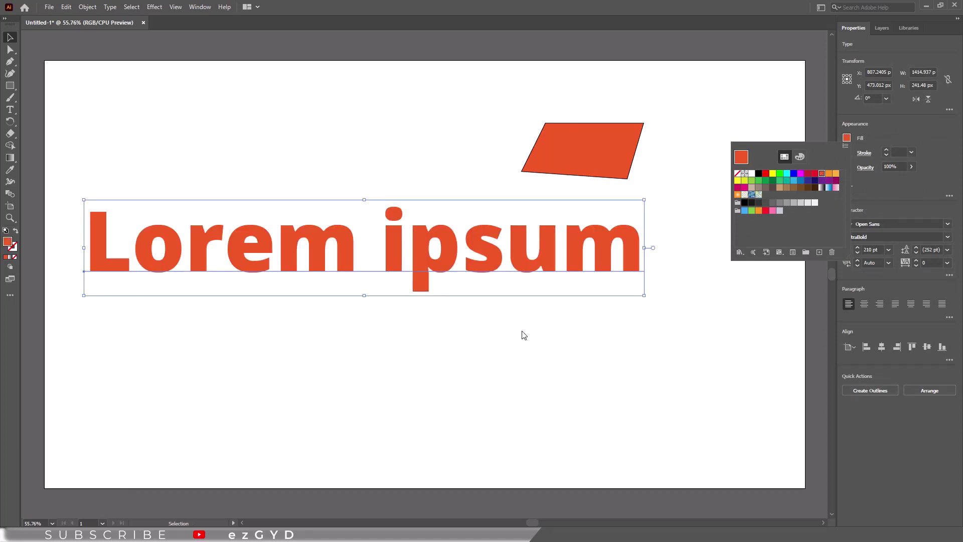
{"action": "left_click", "coordinate": [520, 333]}
{"action": "left_click", "coordinate": [417, 262]}
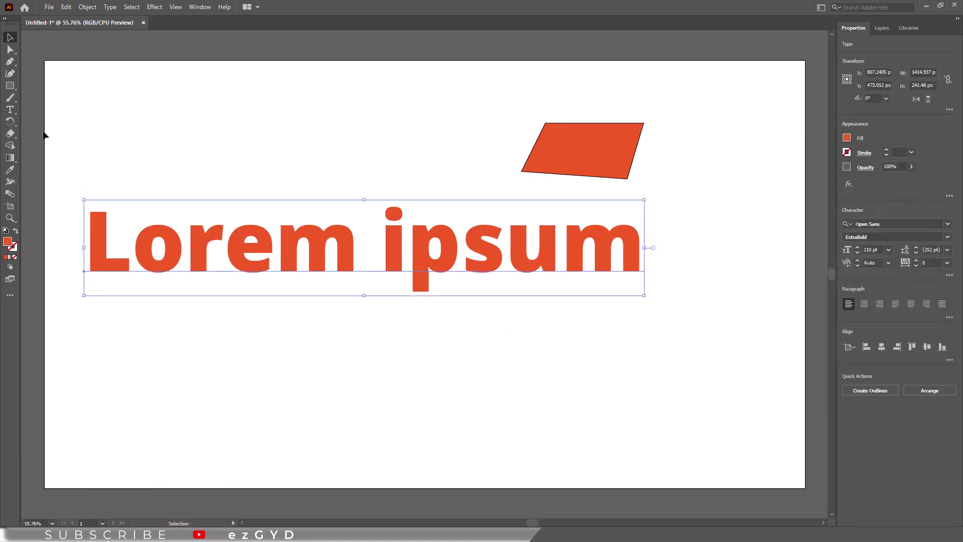
Switch to the Advanced toolbar and lay the tools out in two columns
{"action": "left_click", "coordinate": [7, 19]}
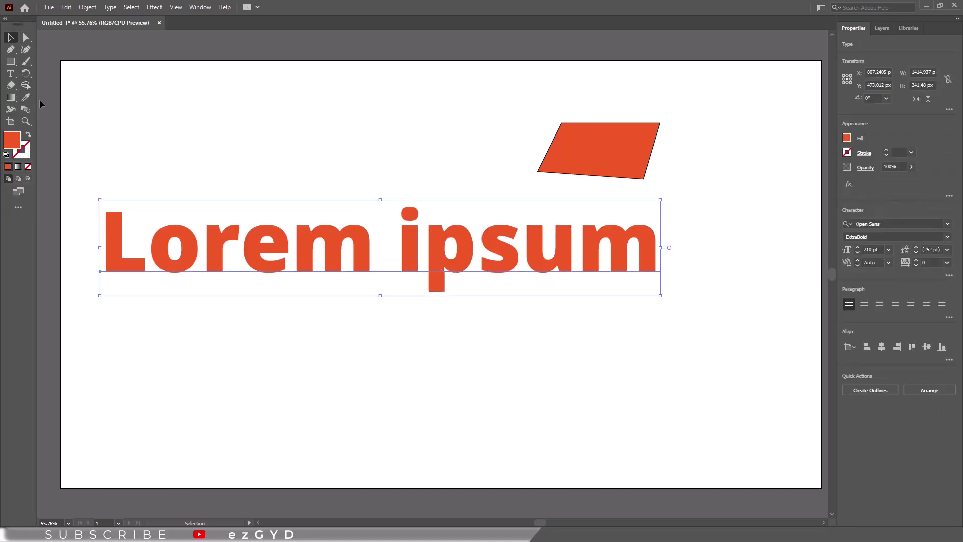
{"action": "left_click", "coordinate": [211, 12]}
{"action": "left_click", "coordinate": [445, 88]}
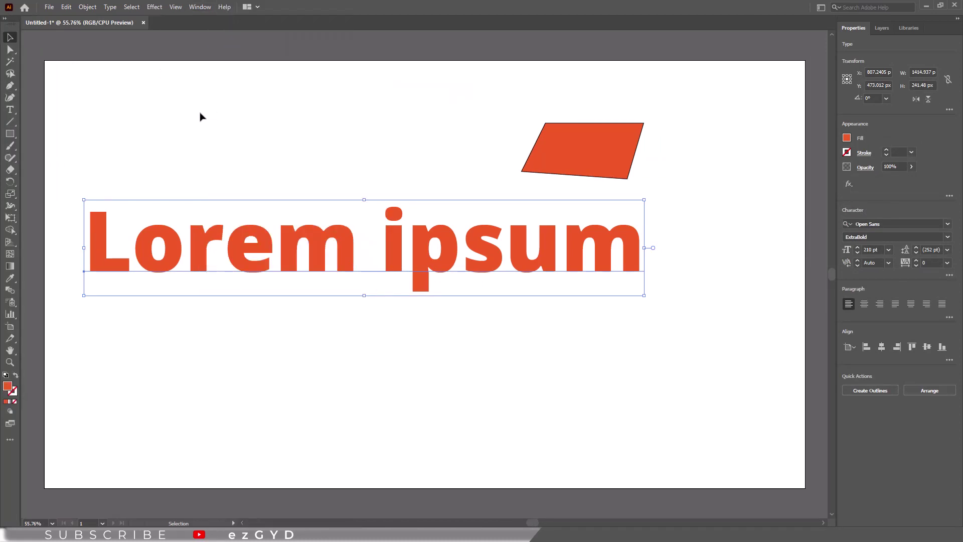
{"action": "left_click", "coordinate": [7, 19]}
{"action": "left_click", "coordinate": [7, 19]}
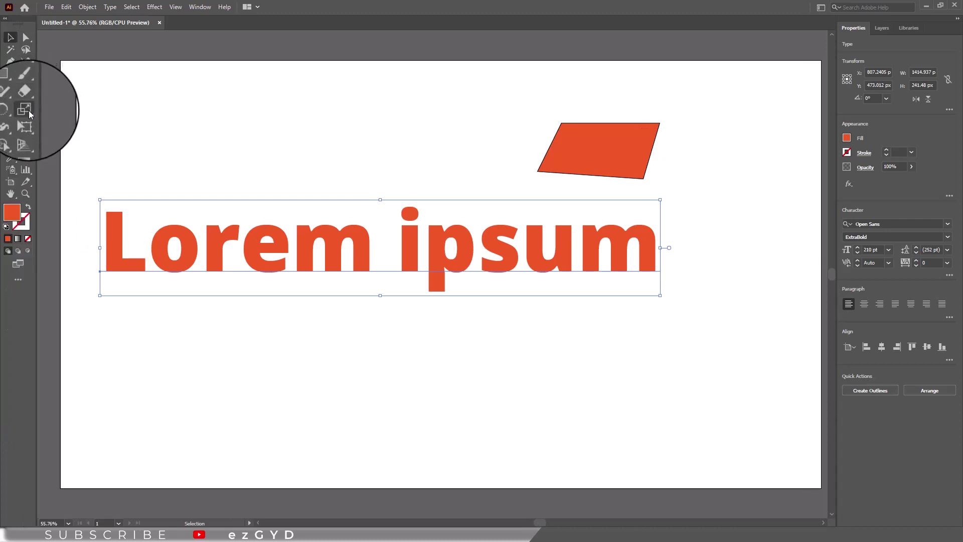
Slant the Lorem ipsum text with the Shear tool, then drag it back upright
{"action": "left_click_drag", "start_coordinate": [28, 114], "coordinate": [70, 123]}
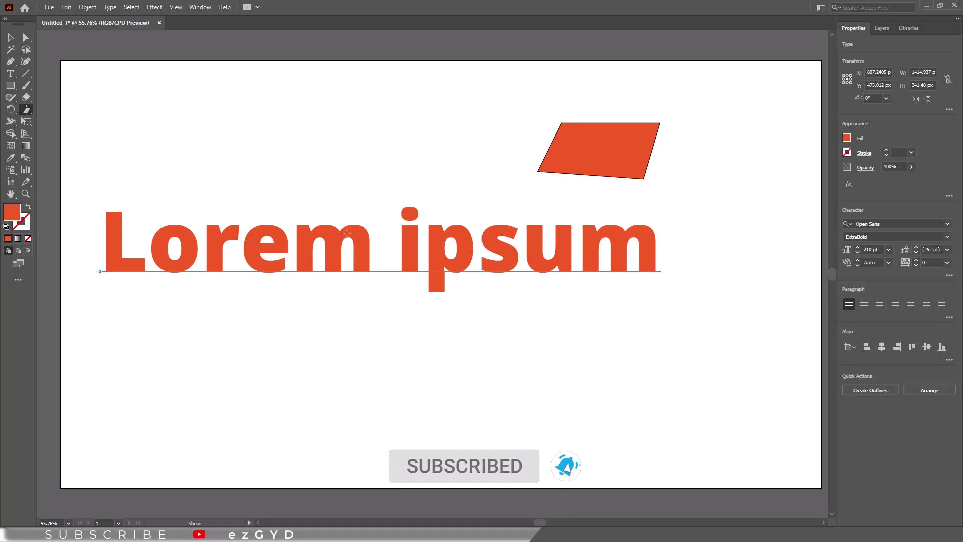
{"action": "left_click_drag", "start_coordinate": [346, 233], "coordinate": [360, 224]}
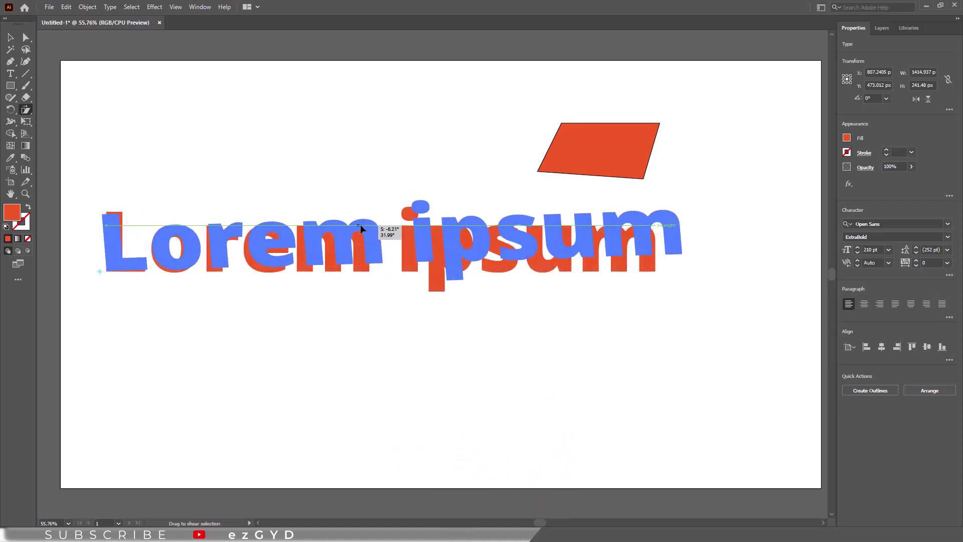
{"action": "left_click_drag", "start_coordinate": [360, 224], "coordinate": [374, 233]}
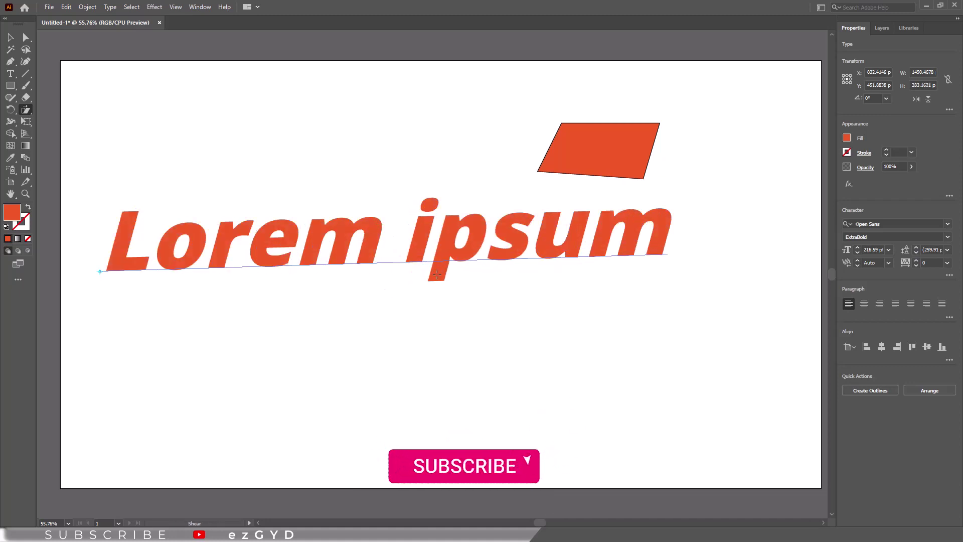
{"action": "left_click_drag", "start_coordinate": [437, 274], "coordinate": [447, 279]}
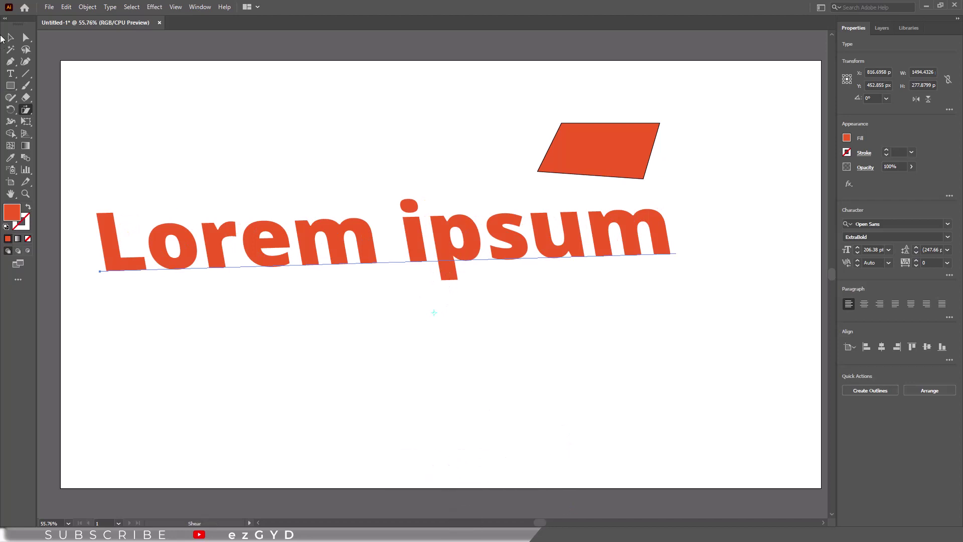
Undo the leftover rotation, shear and scaling, and reselect the upright Lorem ipsum text
{"action": "left_click", "coordinate": [8, 37]}
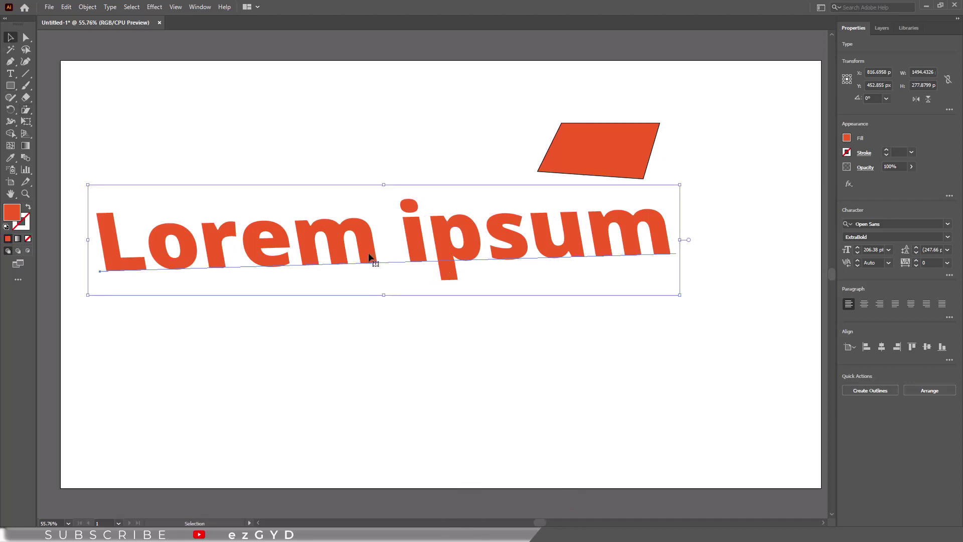
{"action": "key", "text": "ctrl+z"}
{"action": "key", "text": "ctrl+z"}
{"action": "key", "text": "ctrl+z"}
{"action": "key", "text": "ctrl+z"}
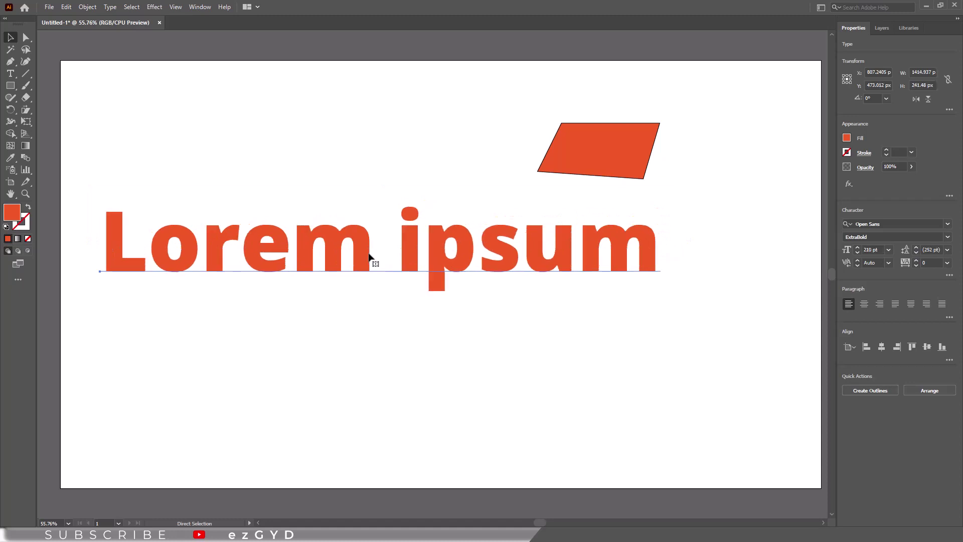
{"action": "key", "text": "ctrl+z"}
{"action": "key", "text": "ctrl+shift+z"}
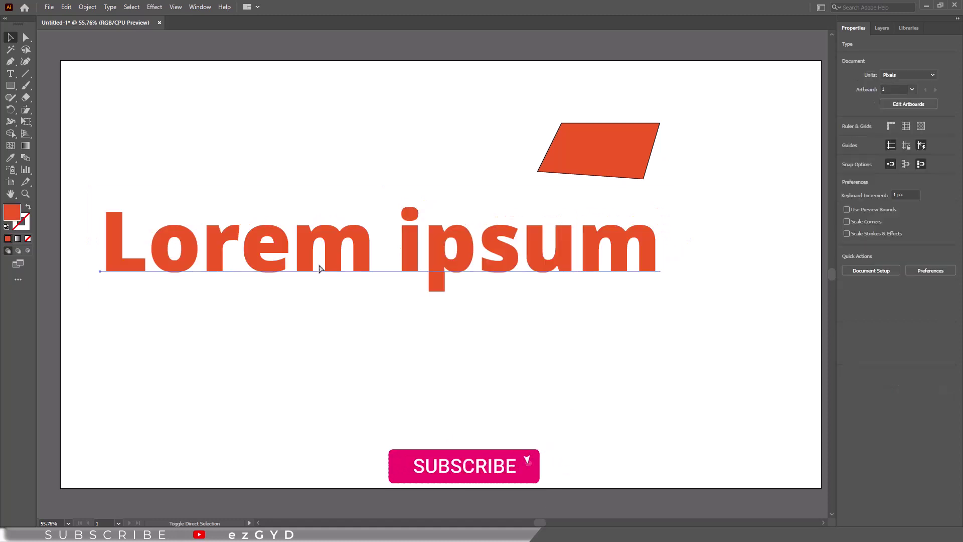
{"action": "left_click", "coordinate": [320, 269]}
{"action": "left_click", "coordinate": [182, 129]}
{"action": "left_click", "coordinate": [226, 255]}
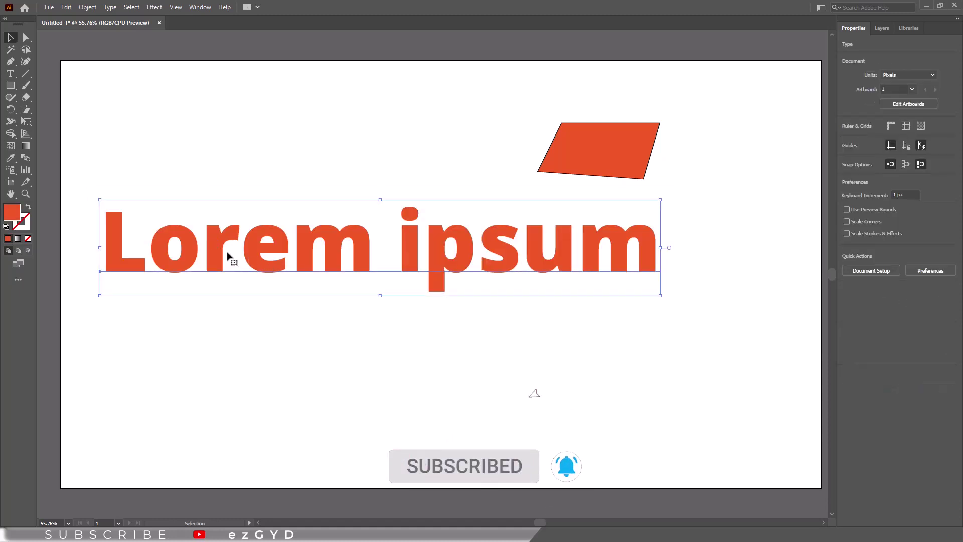
{"action": "left_click", "coordinate": [87, 7]}
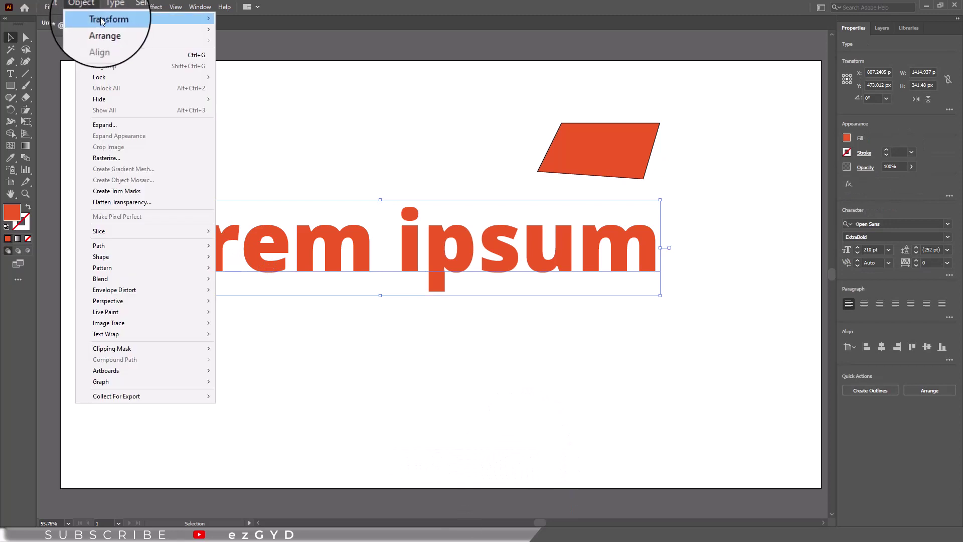
In the Shear dialog, preview a 10° horizontal shear, then -10° on the vertical axis
{"action": "mouse_move", "coordinate": [110, 19]}
{"action": "left_click", "coordinate": [238, 76]}
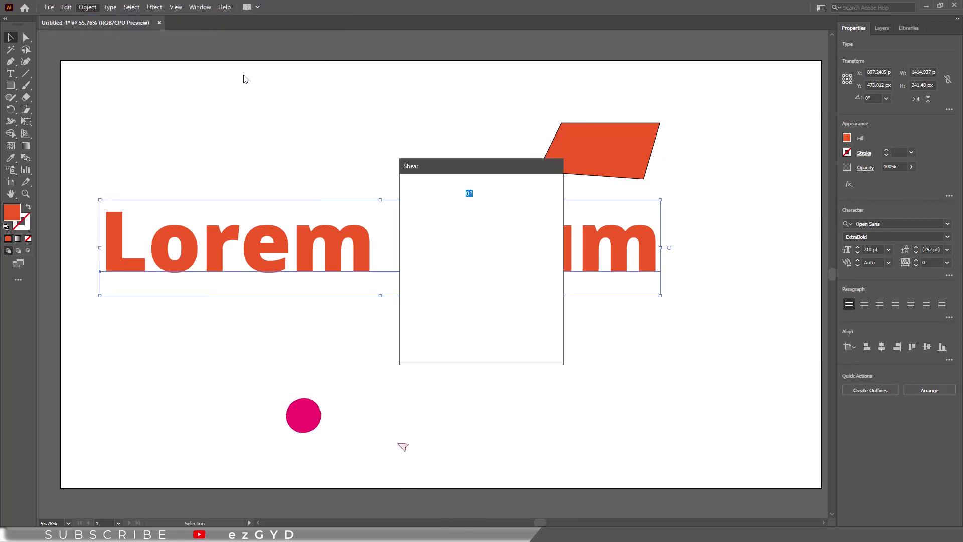
{"action": "left_click_drag", "start_coordinate": [705, 260], "coordinate": [740, 290]}
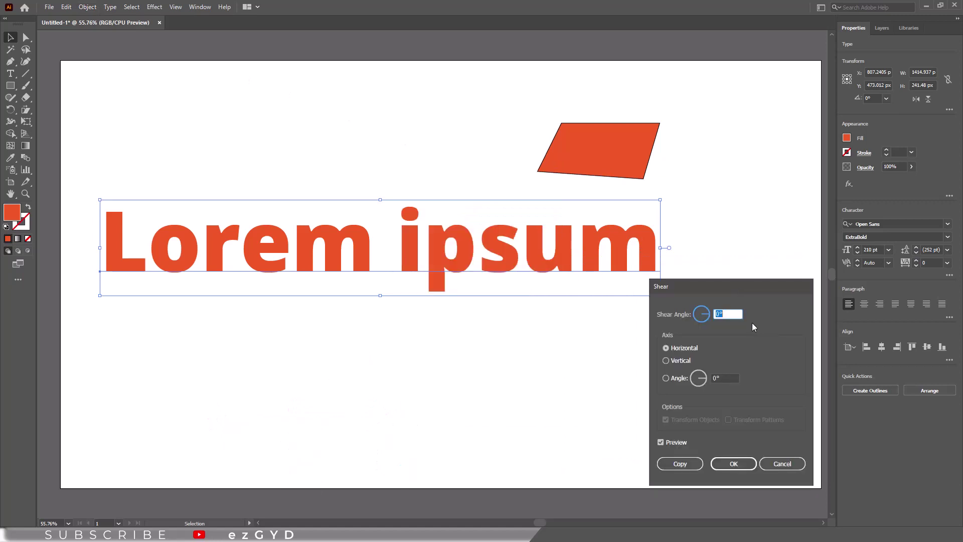
{"action": "type", "text": "10"}
{"action": "key", "text": "Tab"}
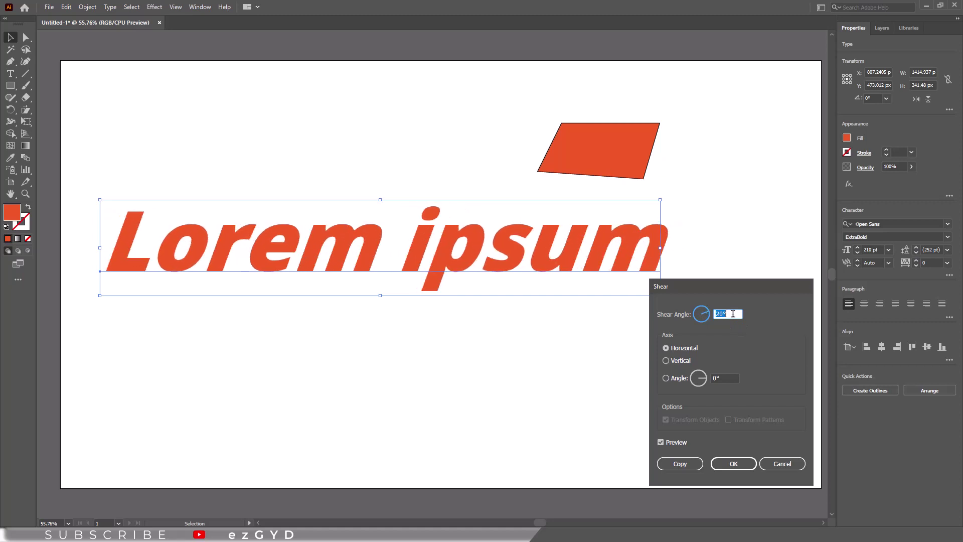
{"action": "key", "text": "alt+v"}
{"action": "type", "text": "-10"}
{"action": "key", "text": "Tab"}
Settle on a -7° shear angle along a custom 60° axis
{"action": "type", "text": "-2"}
{"action": "key", "text": "Tab"}
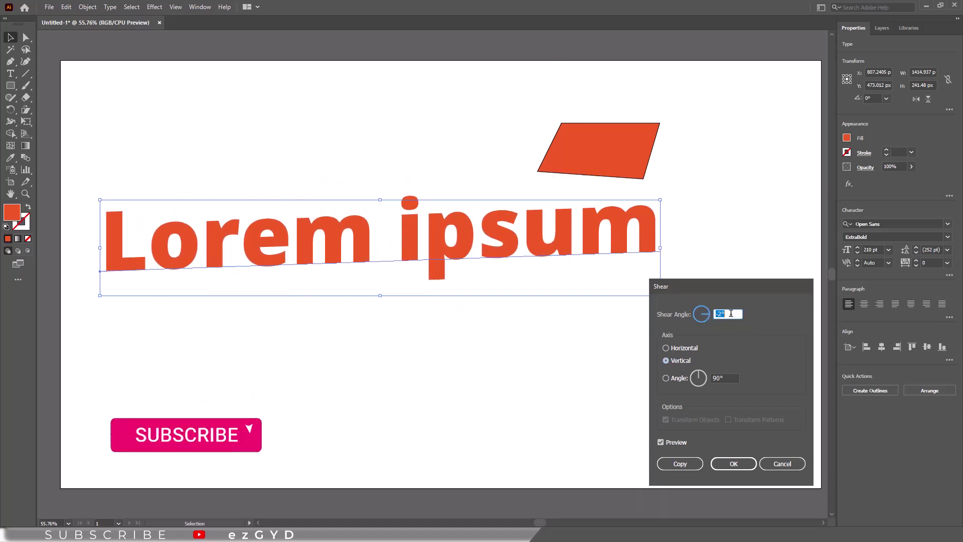
{"action": "type", "text": "-7"}
{"action": "key", "text": "Tab"}
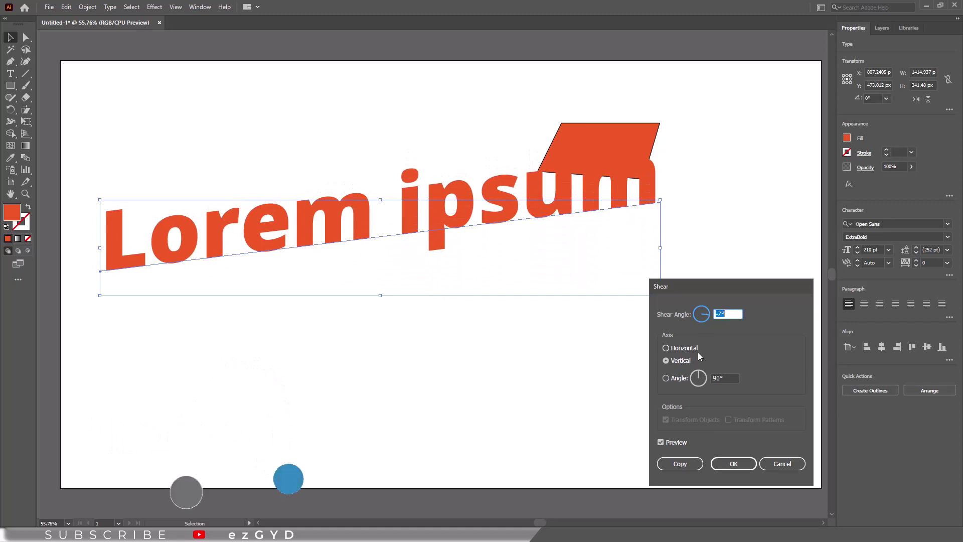
{"action": "left_click", "coordinate": [666, 378]}
{"action": "type", "text": "60"}
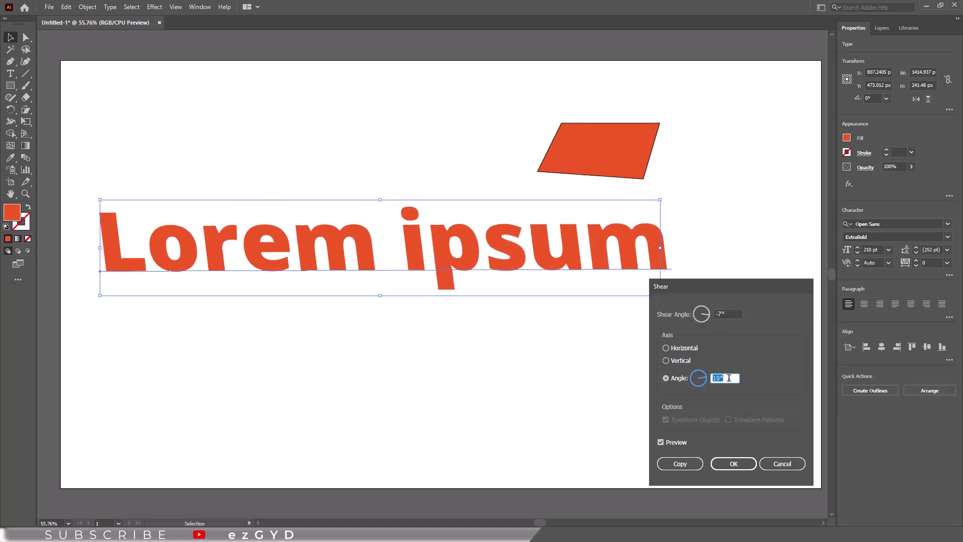
{"action": "key", "text": "Tab"}
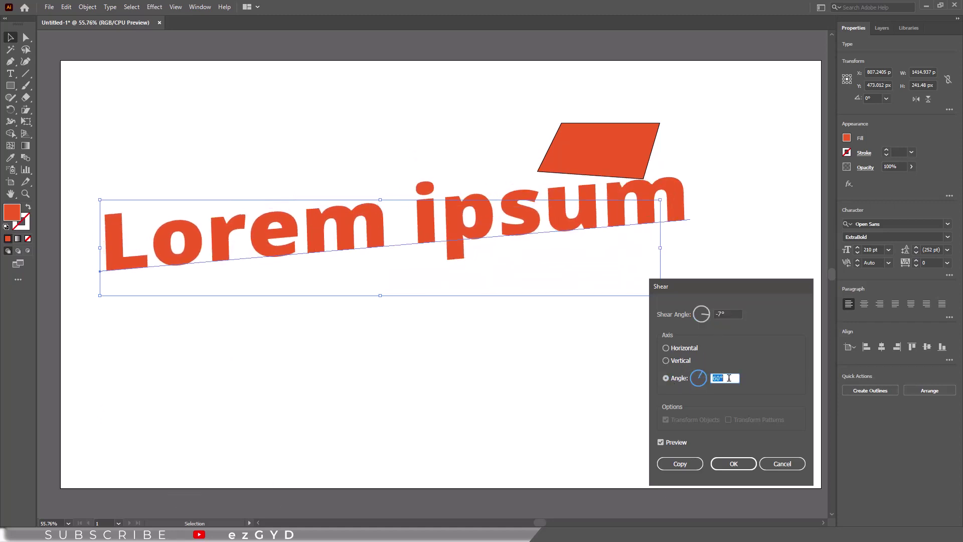
{"action": "left_click_drag", "start_coordinate": [692, 286], "coordinate": [718, 264]}
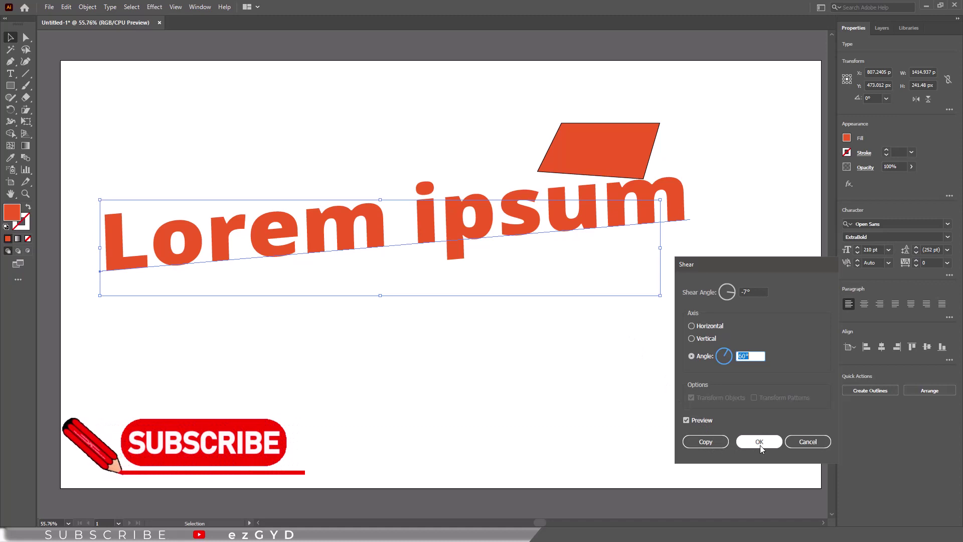
Make the sheared copy, move both texts lower, and select the original horizontal Lorem ipsum
{"action": "key", "text": "Escape"}
{"action": "left_click_drag", "start_coordinate": [730, 444], "coordinate": [487, 299]}
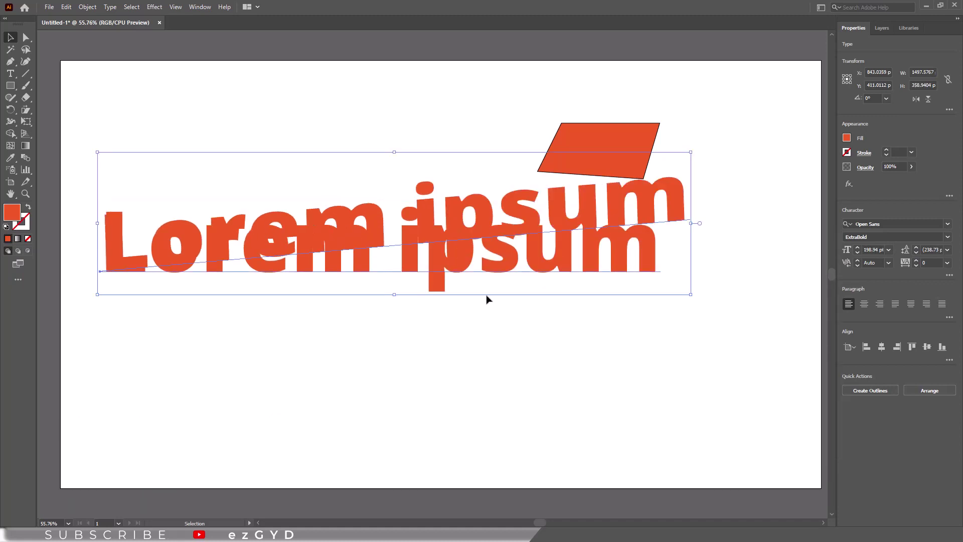
{"action": "left_click", "coordinate": [118, 76]}
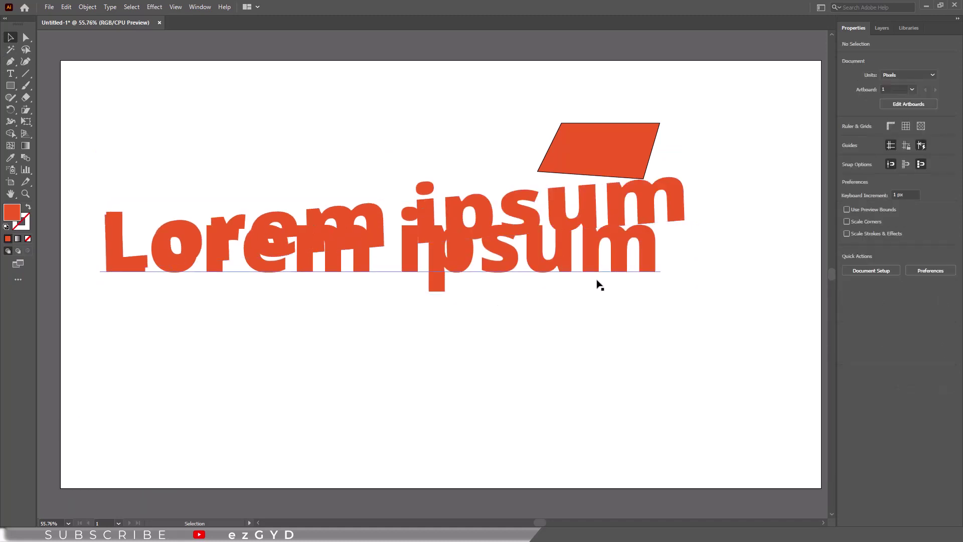
{"action": "left_click", "coordinate": [607, 269]}
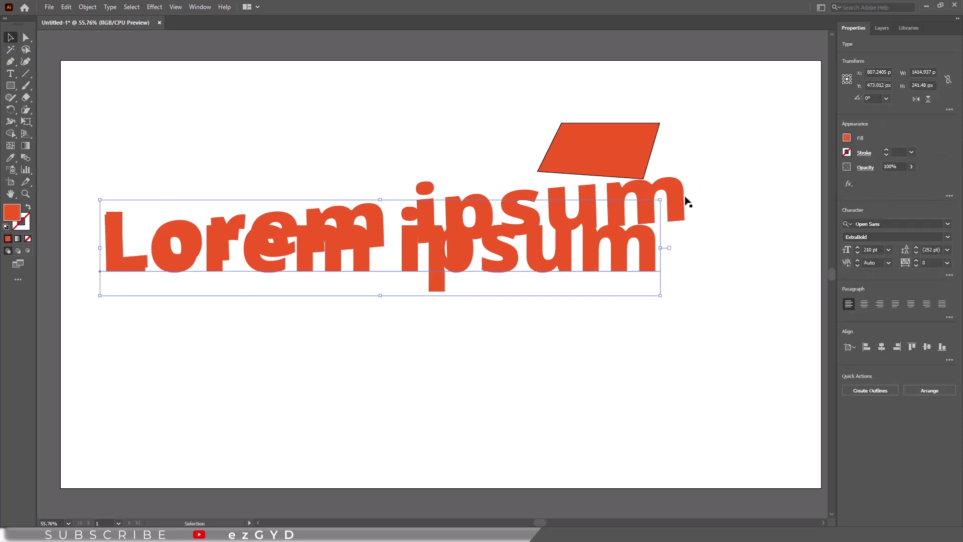
{"action": "left_click", "coordinate": [680, 213], "text": "shift"}
{"action": "left_click_drag", "start_coordinate": [619, 253], "coordinate": [623, 296]}
{"action": "left_click", "coordinate": [633, 360]}
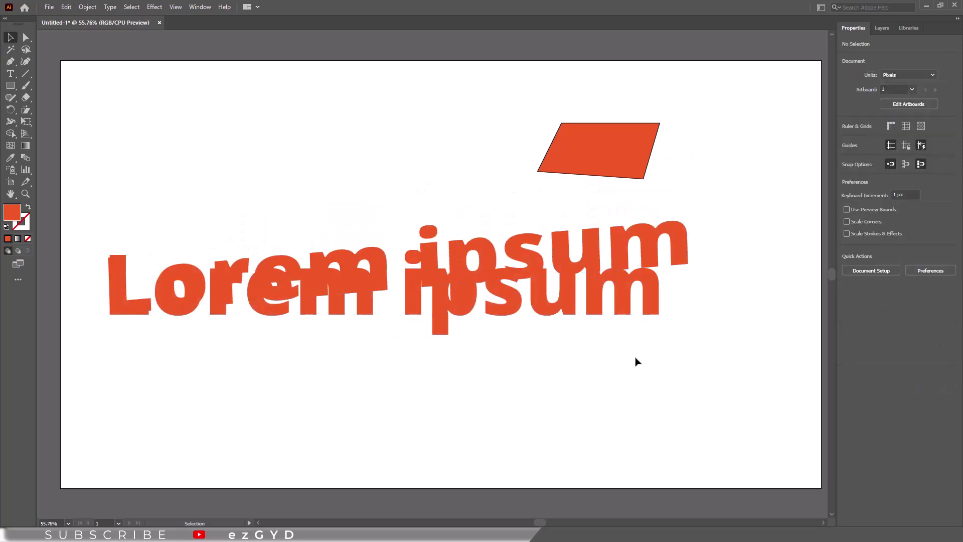
{"action": "left_click", "coordinate": [596, 306]}
Delete the horizontal Lorem ipsum copy, keeping only the sheared text
{"action": "key", "text": "Delete"}
{"action": "left_click", "coordinate": [542, 275]}
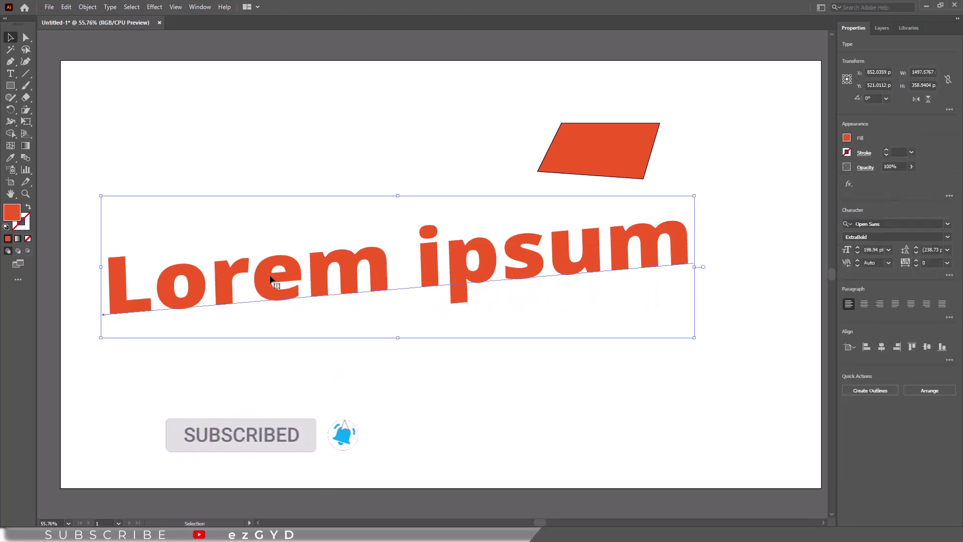
{"action": "left_click", "coordinate": [13, 75]}
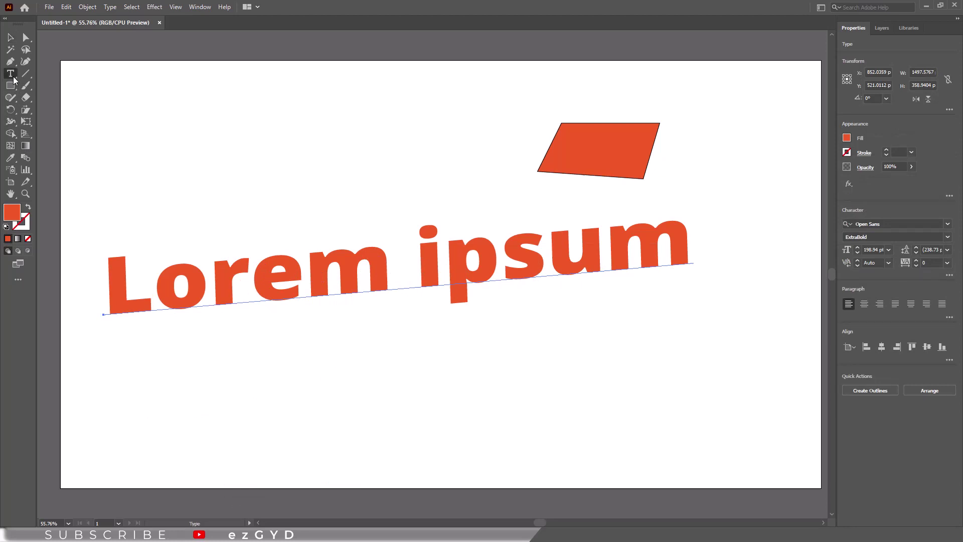
Replace the sheared text's wording with 'SKEW' and 'TEXT' on two lines
{"action": "left_click", "coordinate": [389, 263]}
{"action": "key", "text": "ctrl+a"}
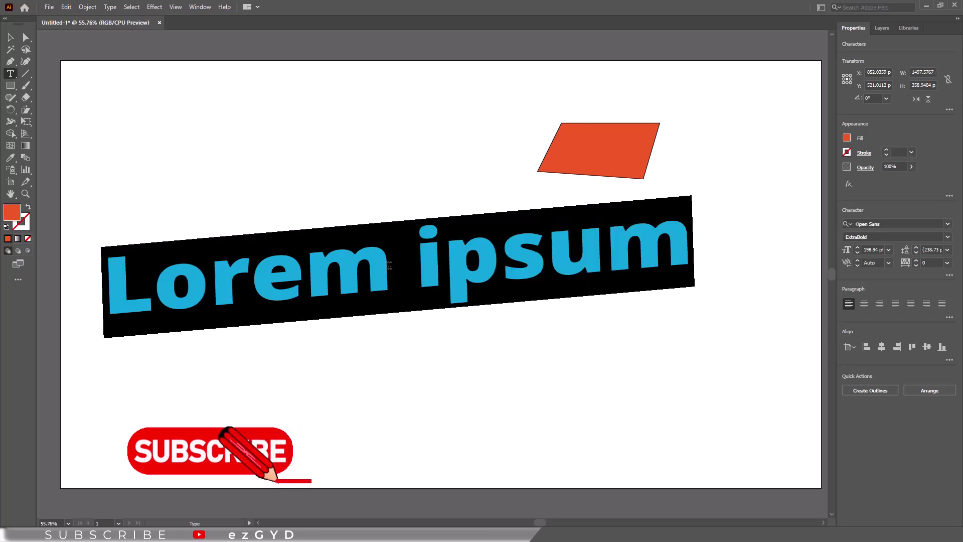
{"action": "type", "text": "SKEW T"}
{"action": "key", "text": "BackSpace"}
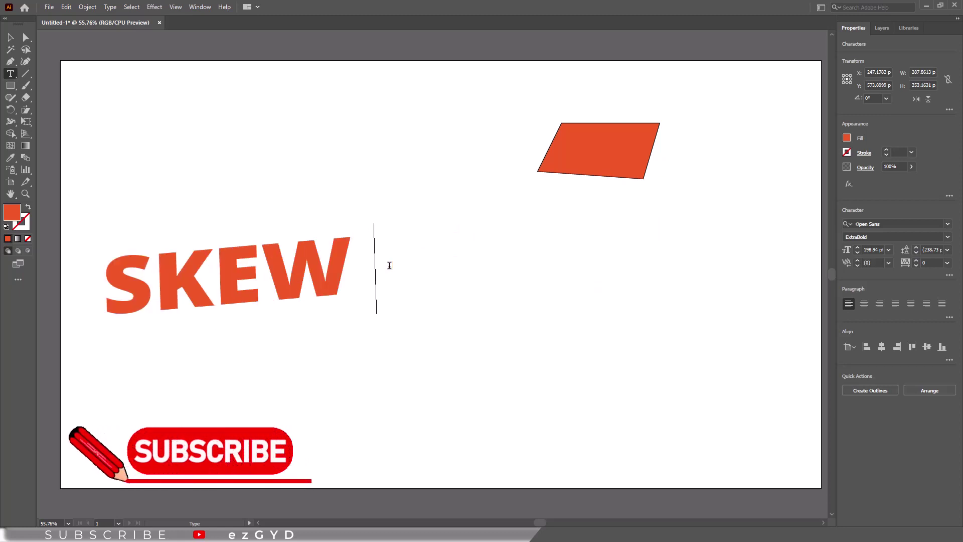
{"action": "key", "text": "BackSpace"}
{"action": "key", "text": "Return"}
{"action": "type", "text": "TEXT"}
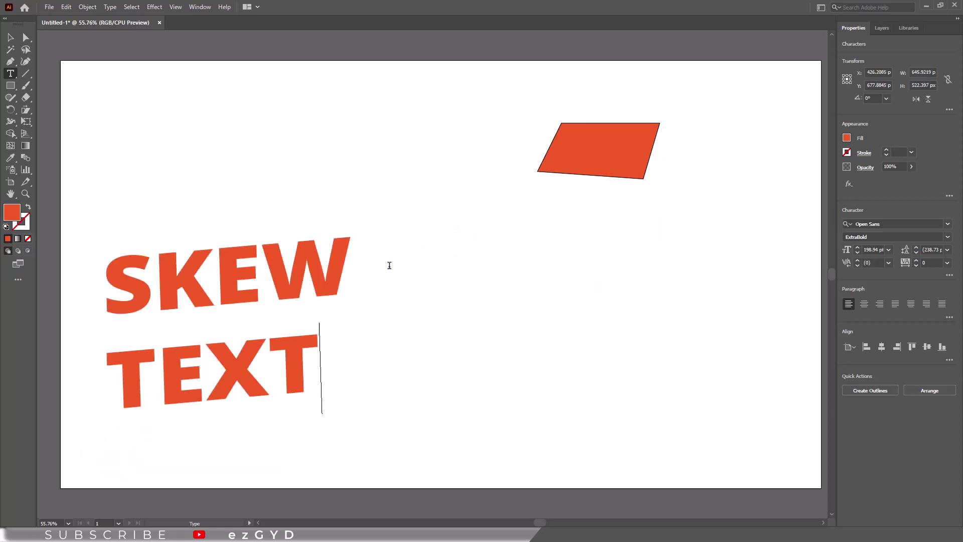
Move the SKEW TEXT block up and slightly right
{"action": "left_click", "coordinate": [10, 37]}
{"action": "left_click", "coordinate": [170, 294]}
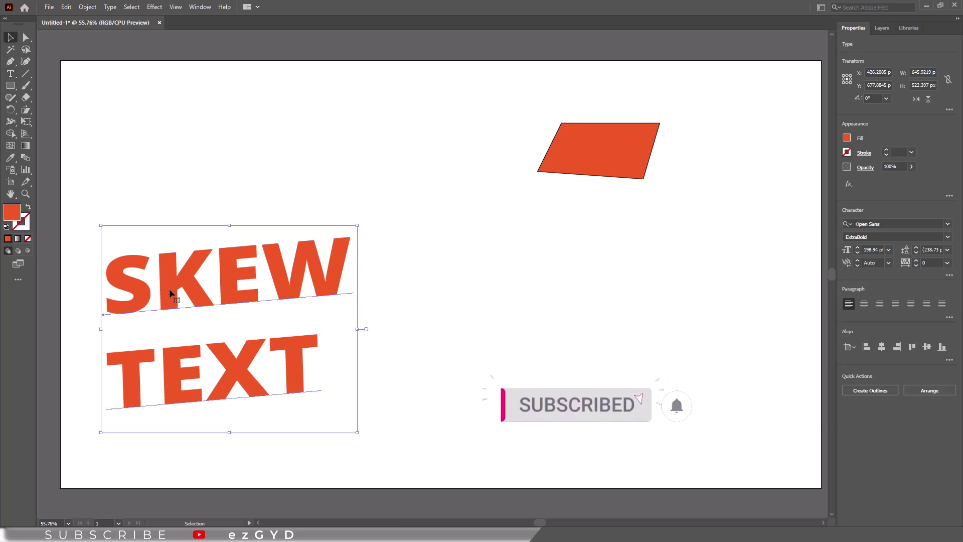
{"action": "left_click_drag", "start_coordinate": [170, 294], "coordinate": [182, 220]}
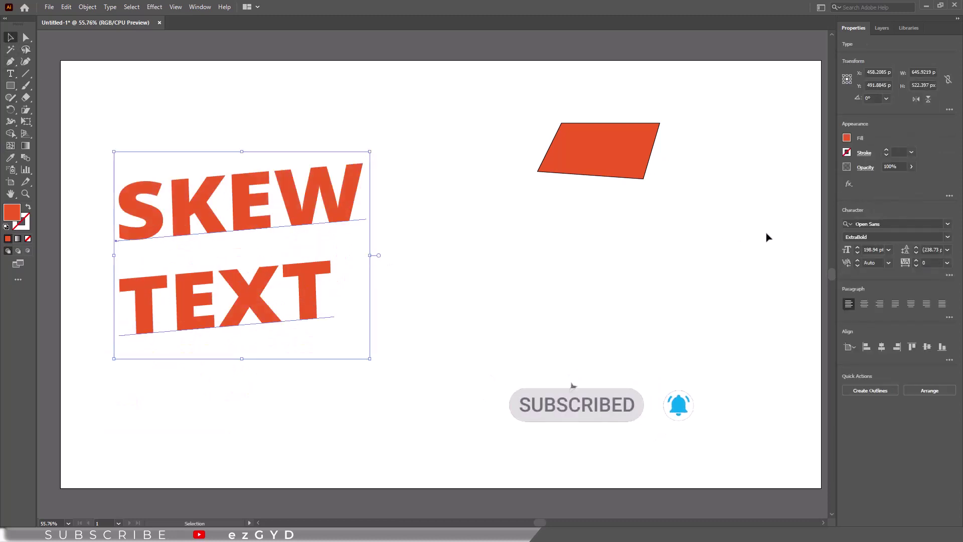
Set the text leading to 190 pt, then lower it to 170 pt
{"action": "left_click", "coordinate": [949, 275]}
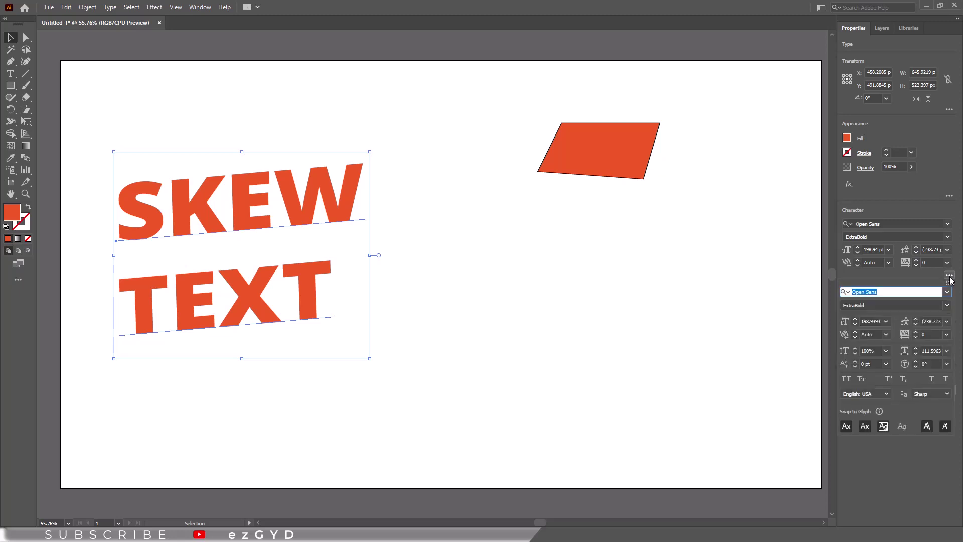
{"action": "left_click", "coordinate": [933, 322]}
{"action": "type", "text": "190"}
{"action": "key", "text": "Return"}
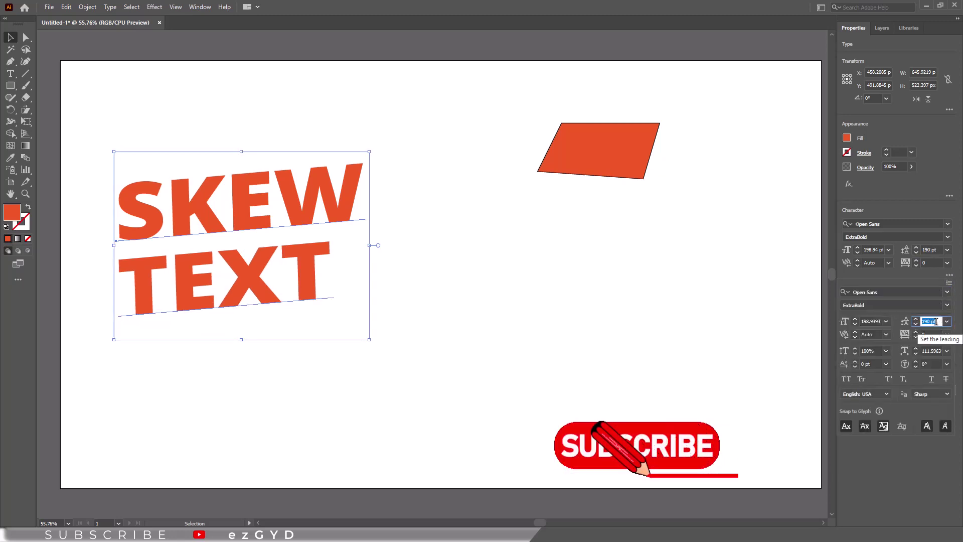
{"action": "scroll", "coordinate": [936, 321], "scroll_direction": "down", "scroll_amount": 8}
{"action": "scroll", "coordinate": [936, 321], "scroll_direction": "down", "scroll_amount": 6}
{"action": "scroll", "coordinate": [935, 321], "scroll_direction": "down", "scroll_amount": 6}
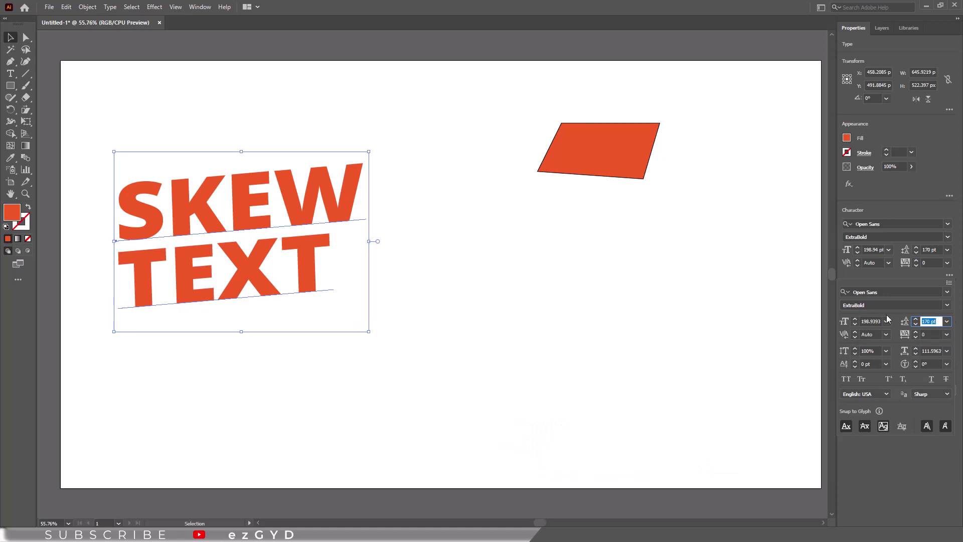
Drag SKEW TEXT toward the artboard centre, just below the orange parallelogram, and deselect it
{"action": "left_click", "coordinate": [219, 156]}
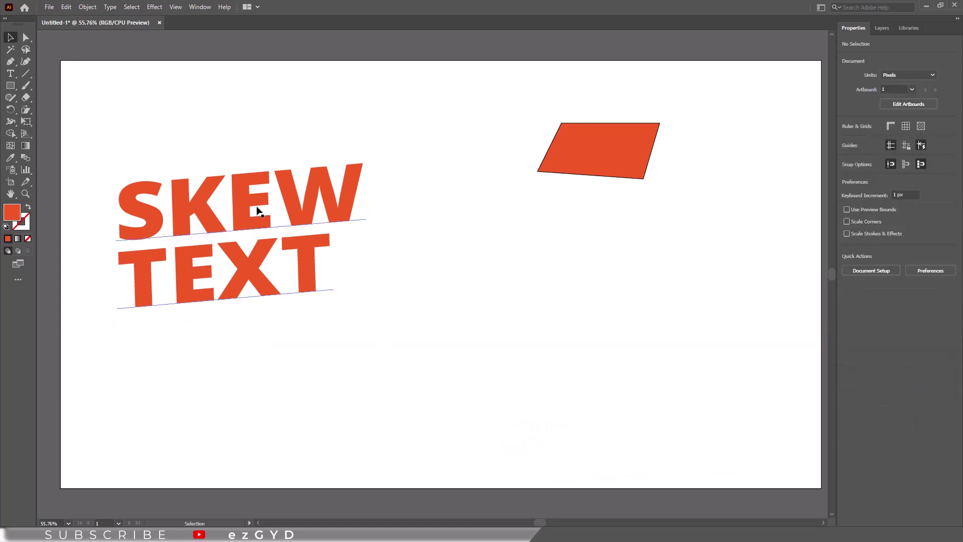
{"action": "left_click_drag", "start_coordinate": [257, 210], "coordinate": [413, 263]}
{"action": "left_click", "coordinate": [519, 347]}
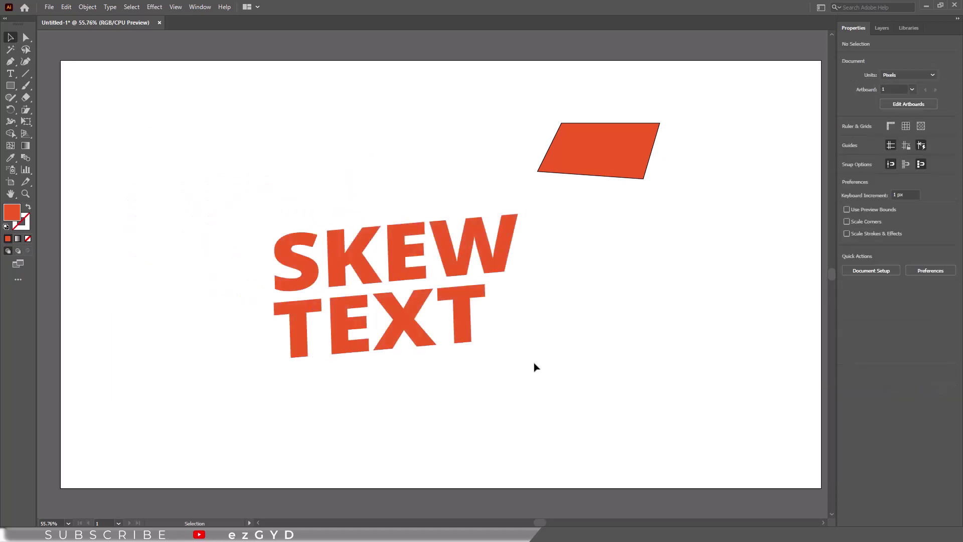